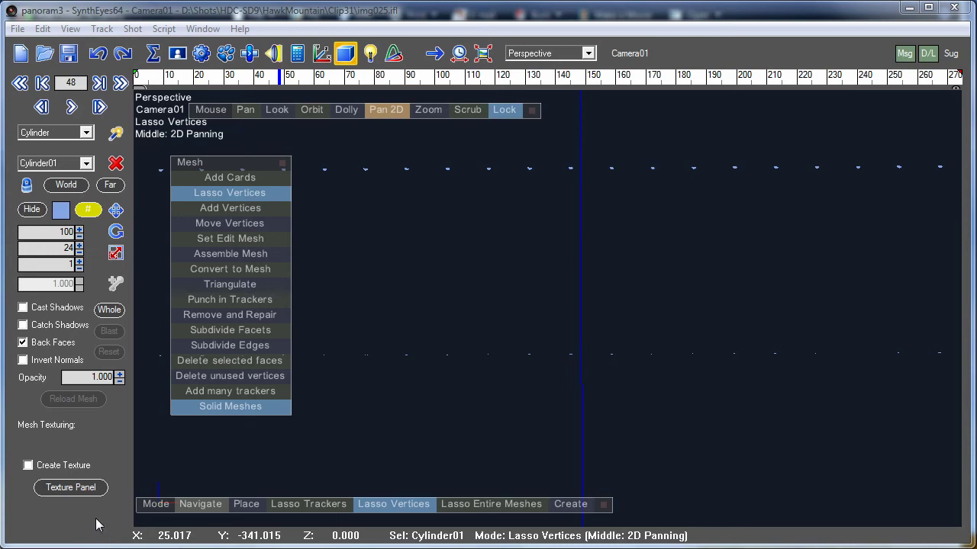
# Switch on Create Texture for Cylinder01 in the Texture Control Panel, at 1024 by 1024.
pyautogui.click(71, 487)
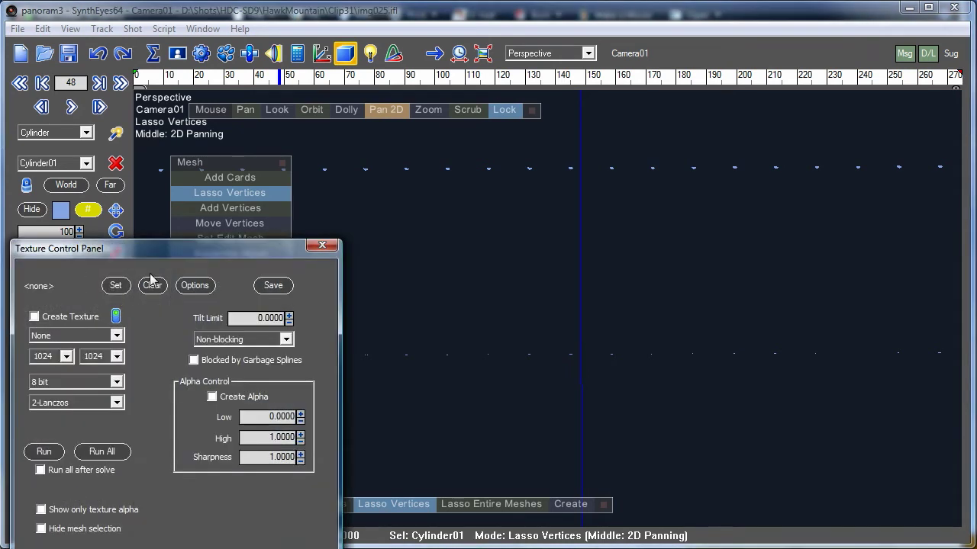
pyautogui.moveTo(149, 253); pyautogui.dragTo(164, 215)
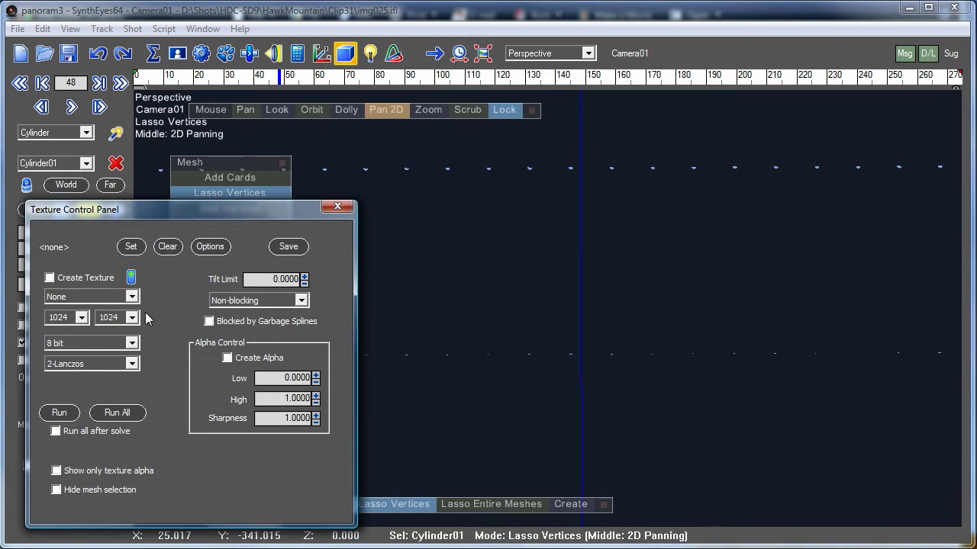
pyautogui.click(63, 279)
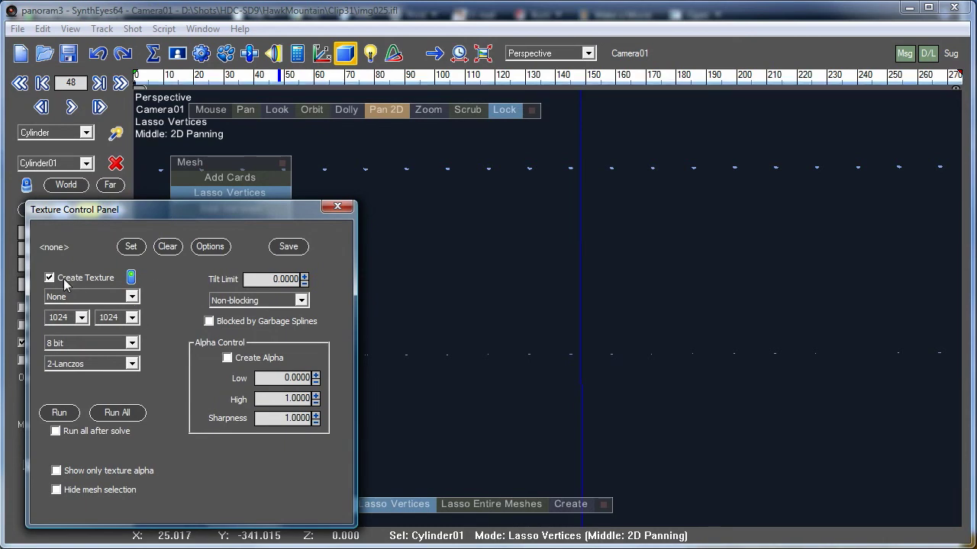
# Set the texture file to panoram.jpg as a JPEG Image in Clip31, replacing the existing file.
pyautogui.click(130, 248)
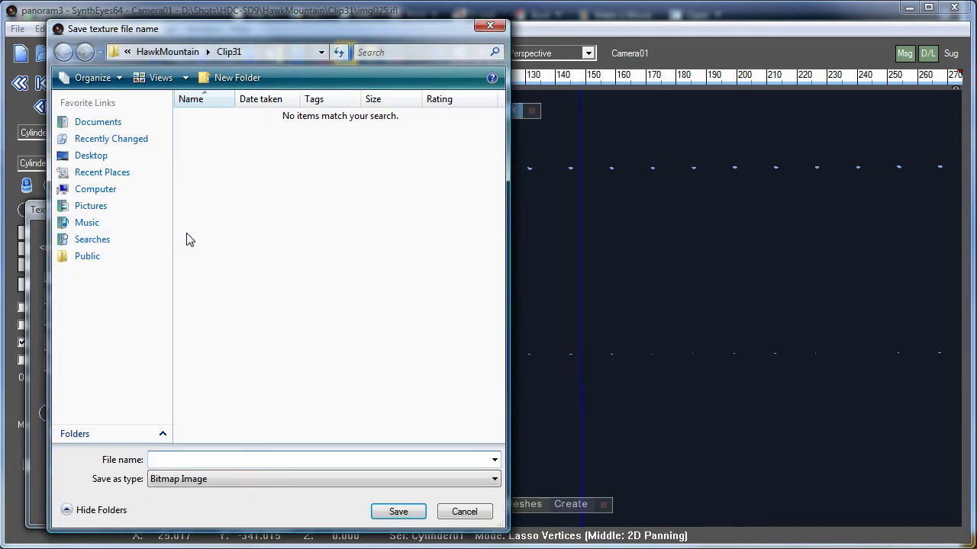
pyautogui.click(236, 479)
pyautogui.click(211, 529)
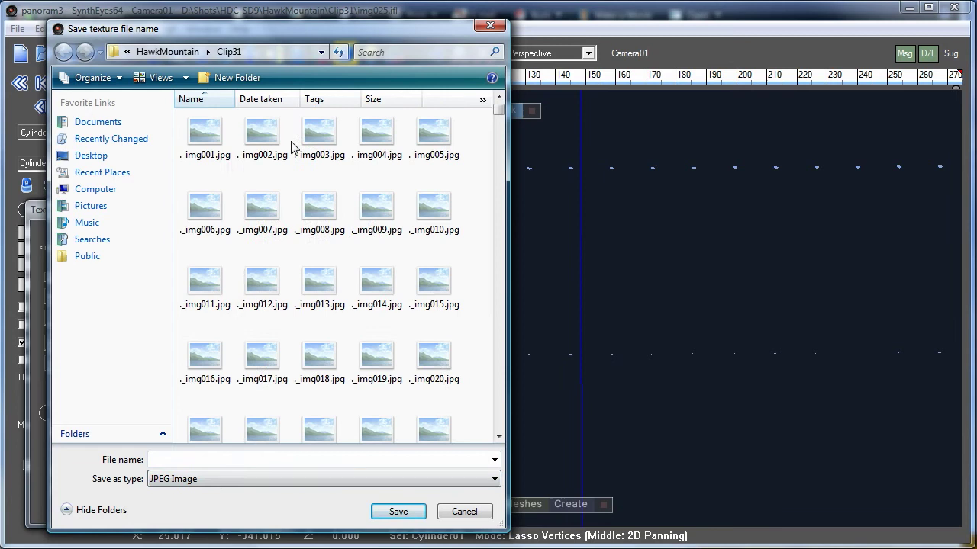
pyautogui.moveTo(502, 115); pyautogui.dragTo(473, 435)
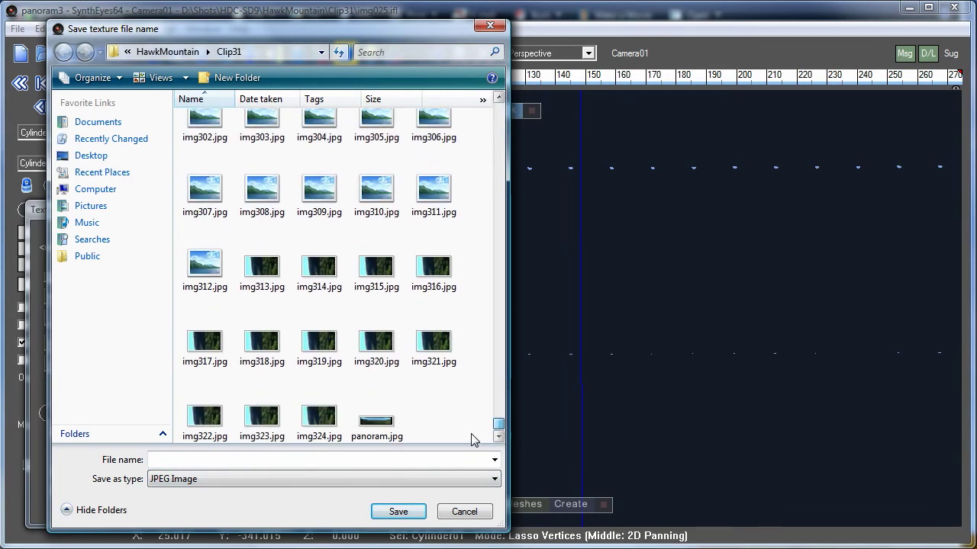
pyautogui.click(372, 427)
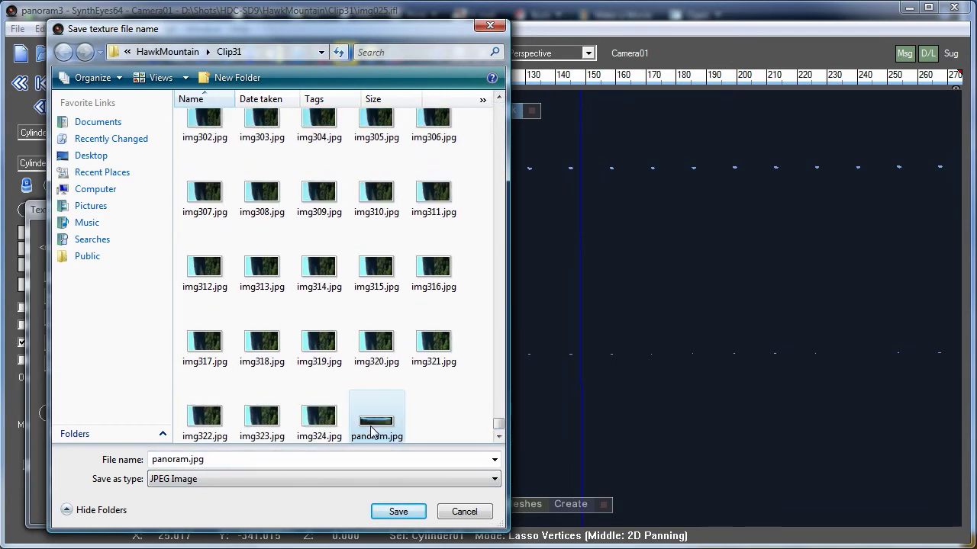
pyautogui.click(391, 512)
pyautogui.click(599, 441)
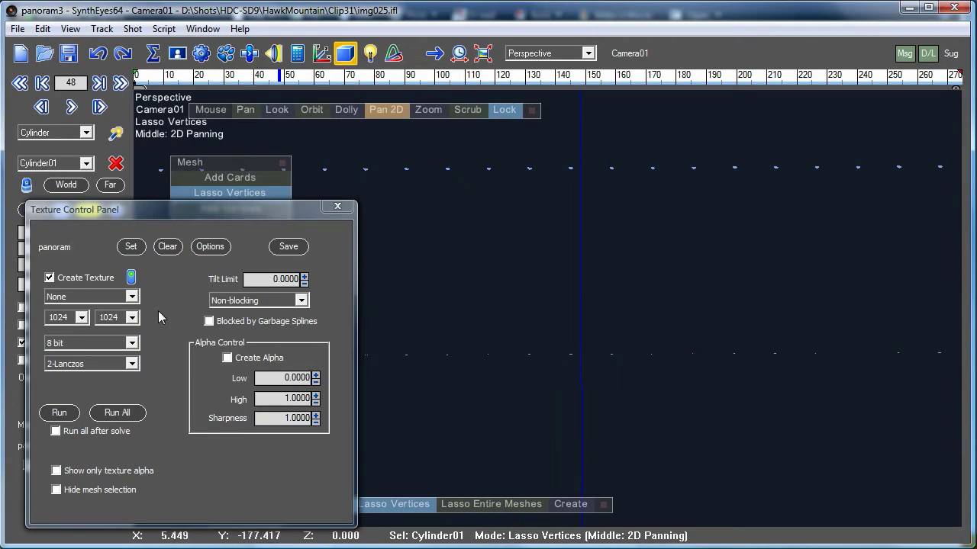
# Keep JPEG quality at 100 and run the texture extraction onto Cylinder01.
pyautogui.click(210, 247)
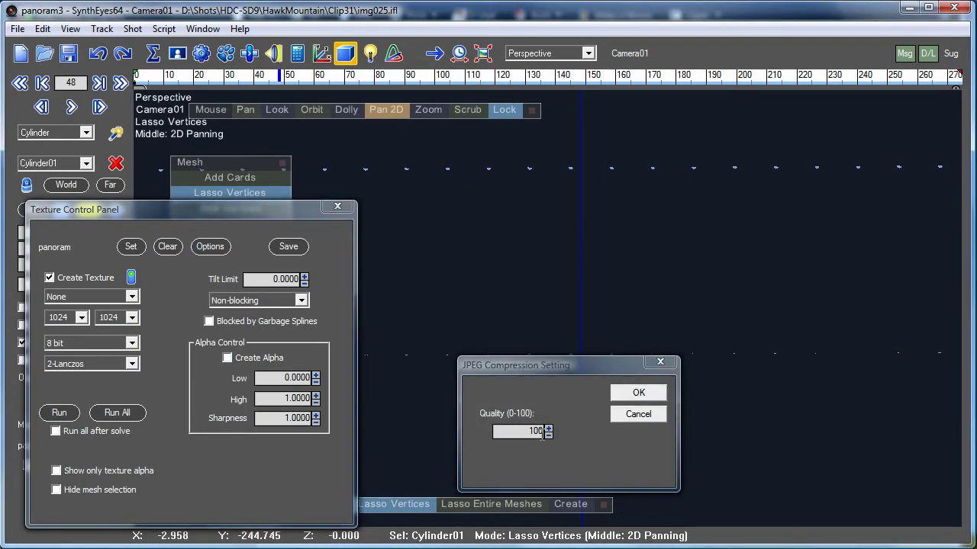
pyautogui.click(638, 393)
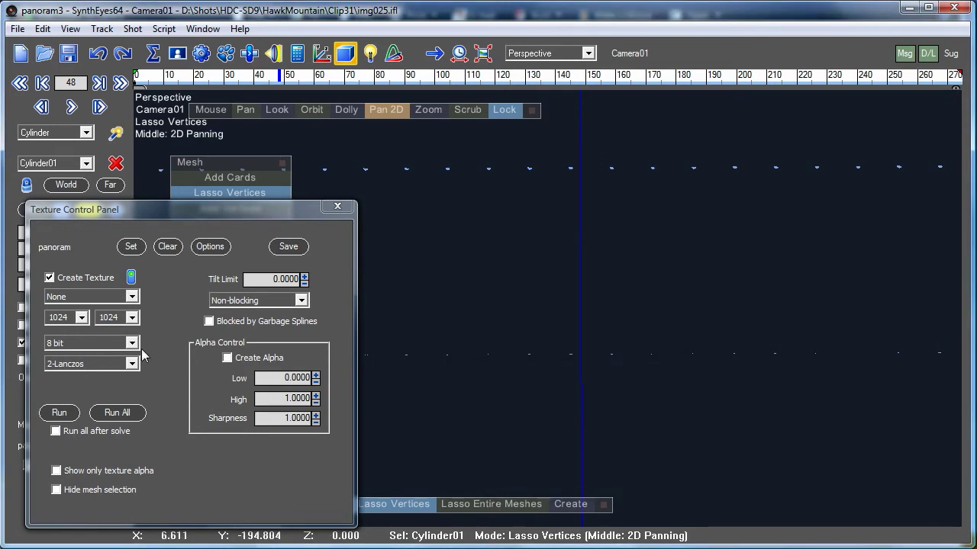
pyautogui.click(60, 414)
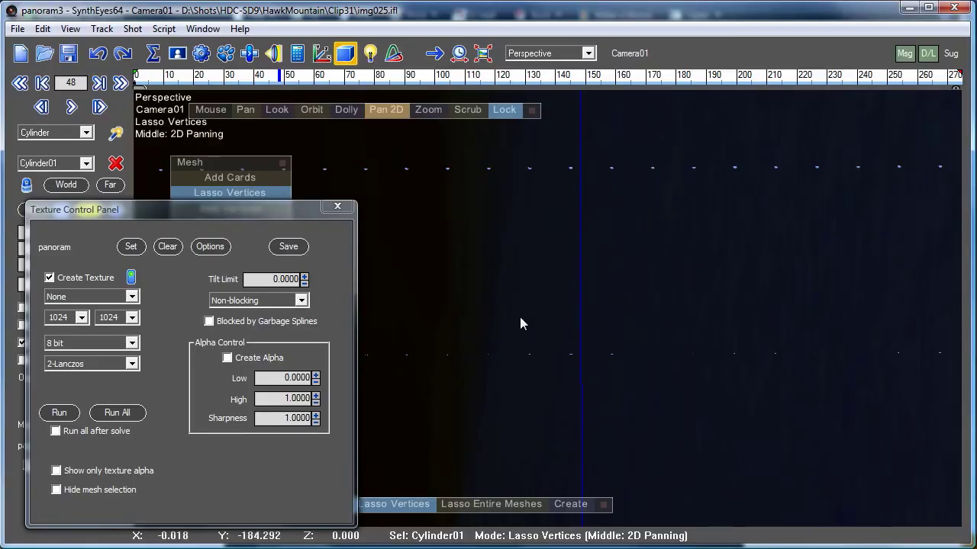
# Apply Texturing > Crop Texture Coords to Cylinder01 from the viewport menu.
pyautogui.rightClick(428, 185)
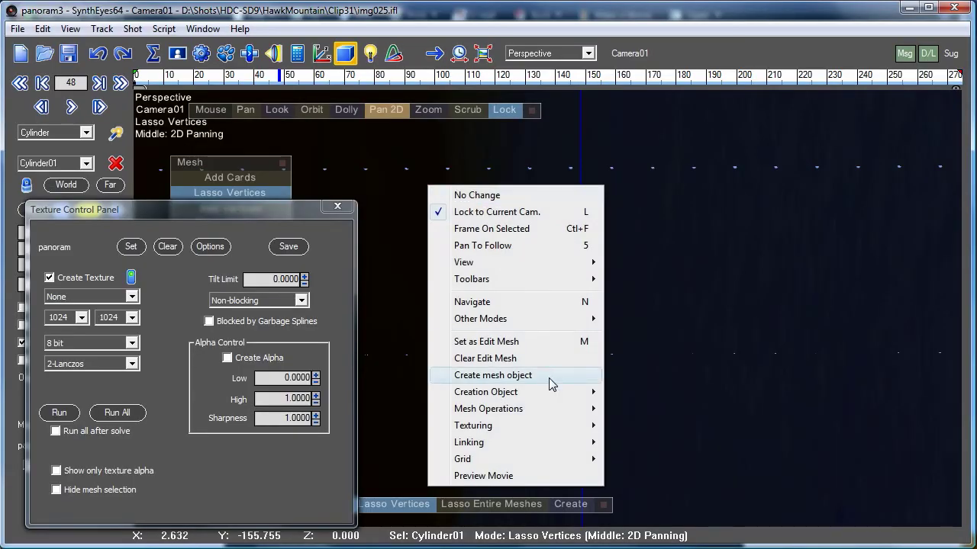
pyautogui.moveTo(563, 424)
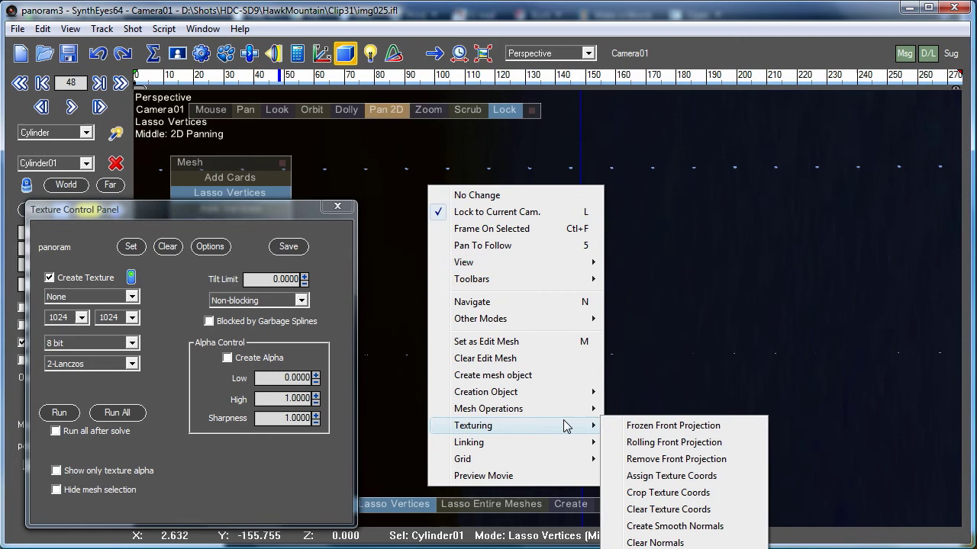
pyautogui.click(668, 495)
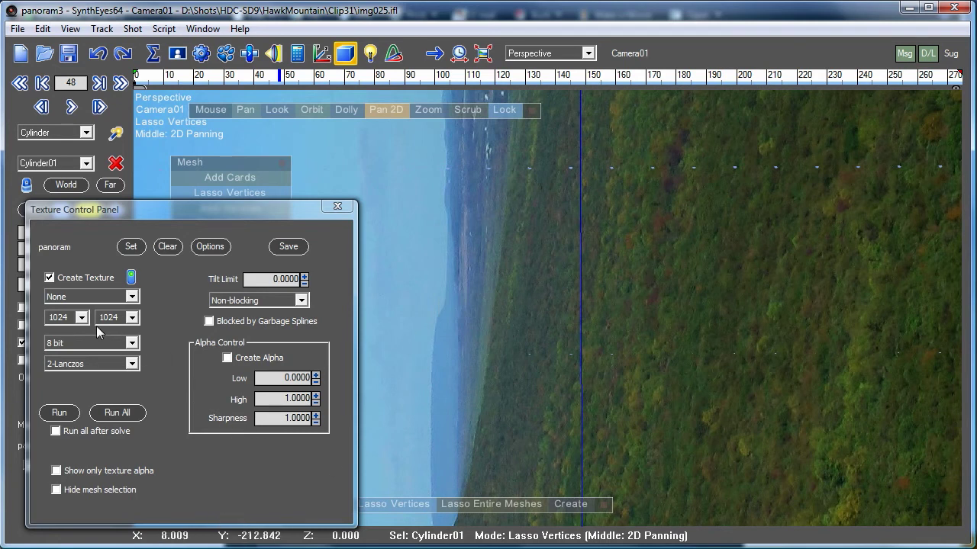
# Rerun the texture extraction on Cylinder01 using the cropped coordinates.
pyautogui.click(59, 413)
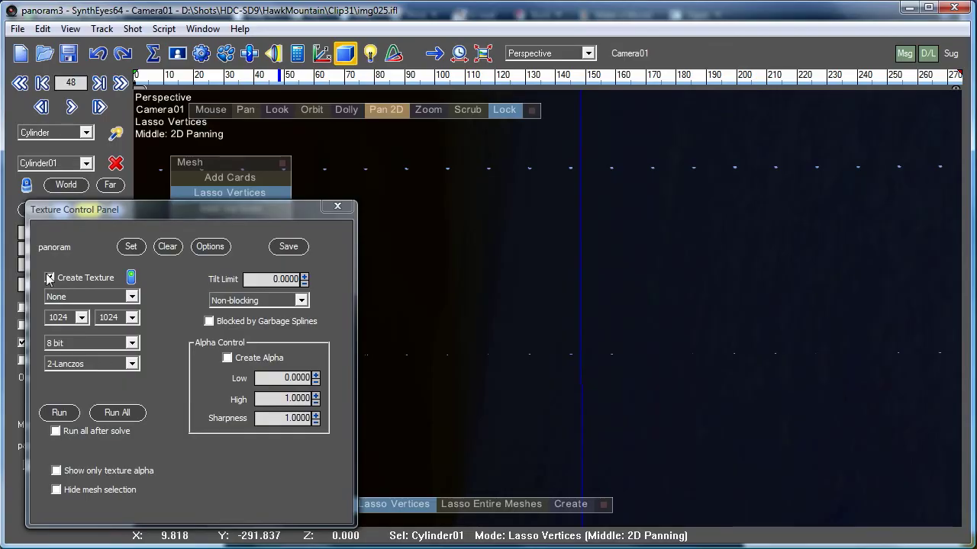
# Set the texture size to 8192 by 2048 and run the extraction onto Cylinder01.
pyautogui.click(49, 277)
pyautogui.click(81, 317)
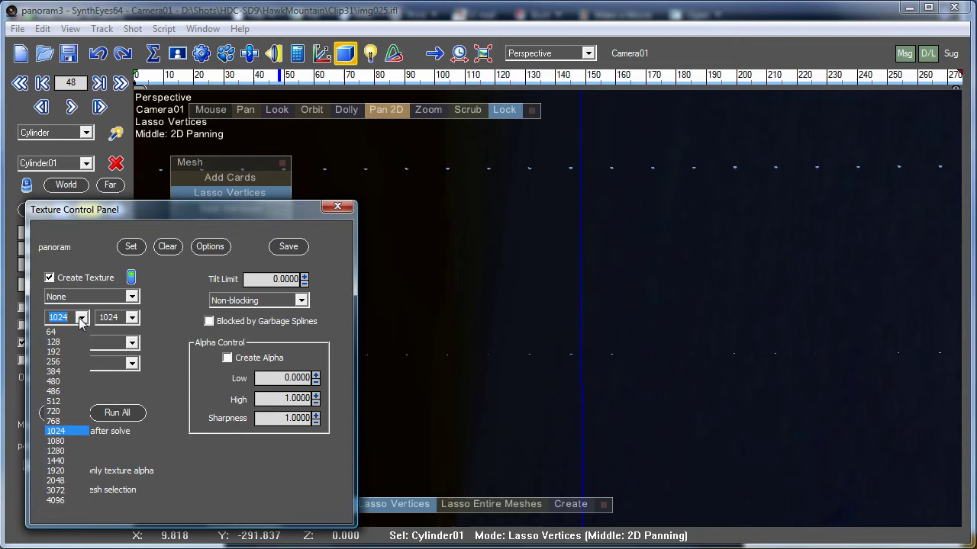
pyautogui.write('8192')
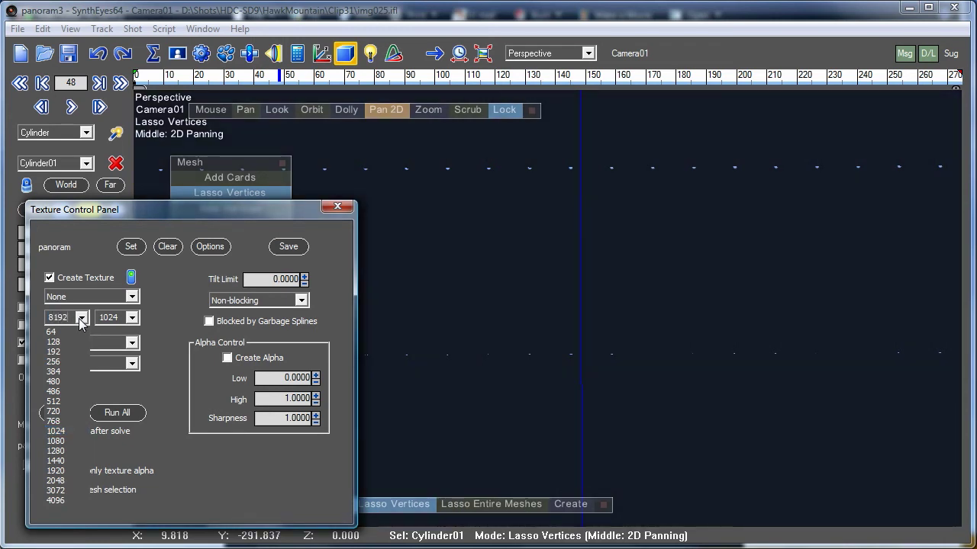
pyautogui.click(133, 324)
pyautogui.click(133, 322)
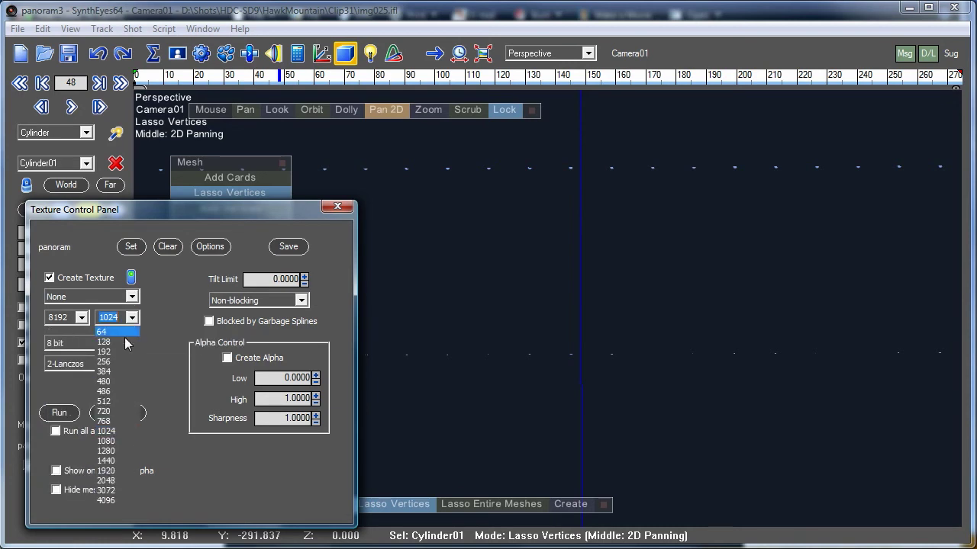
pyautogui.click(123, 481)
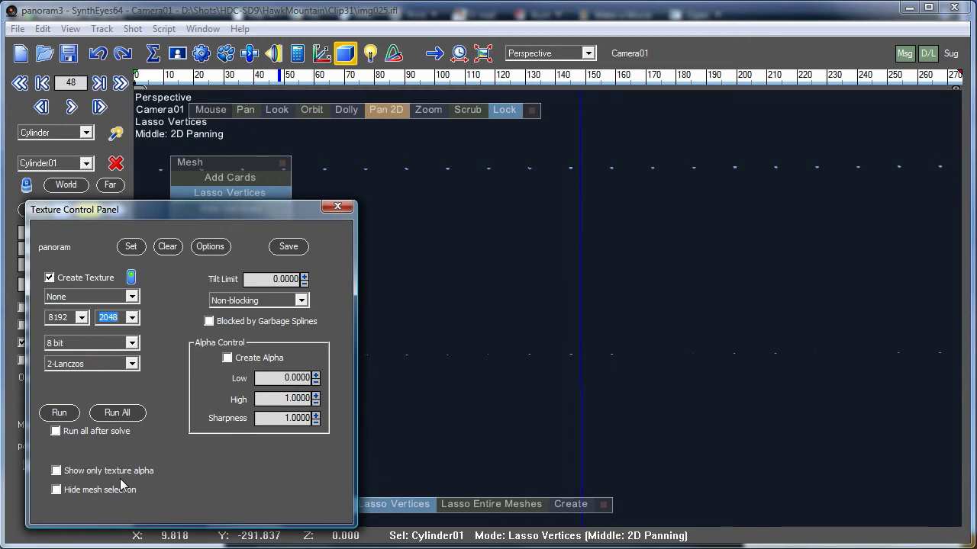
pyautogui.click(55, 414)
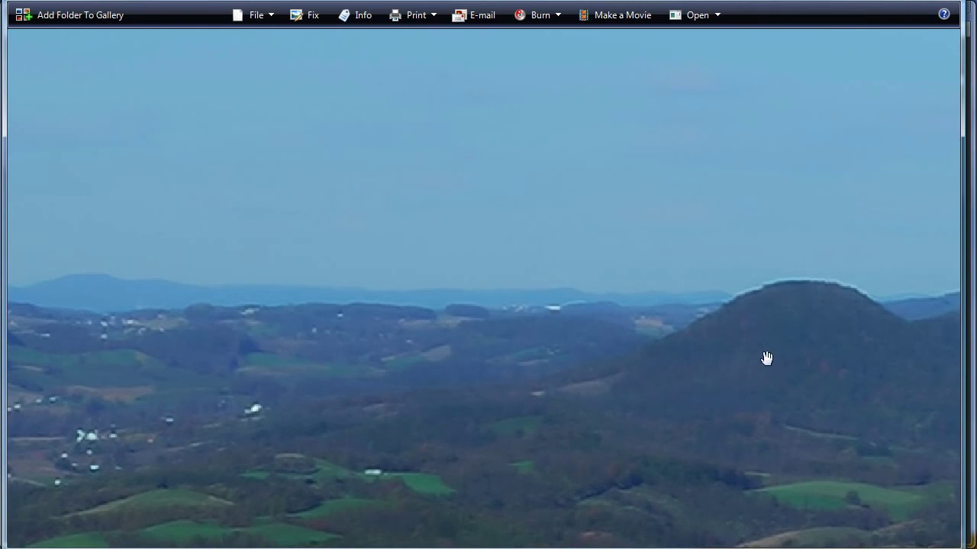
# Pan across the magnified panorama in Photo Gallery, then return to SynthEyes.
pyautogui.moveTo(767, 358); pyautogui.dragTo(277, 346)
pyautogui.moveTo(715, 331); pyautogui.dragTo(471, 264)
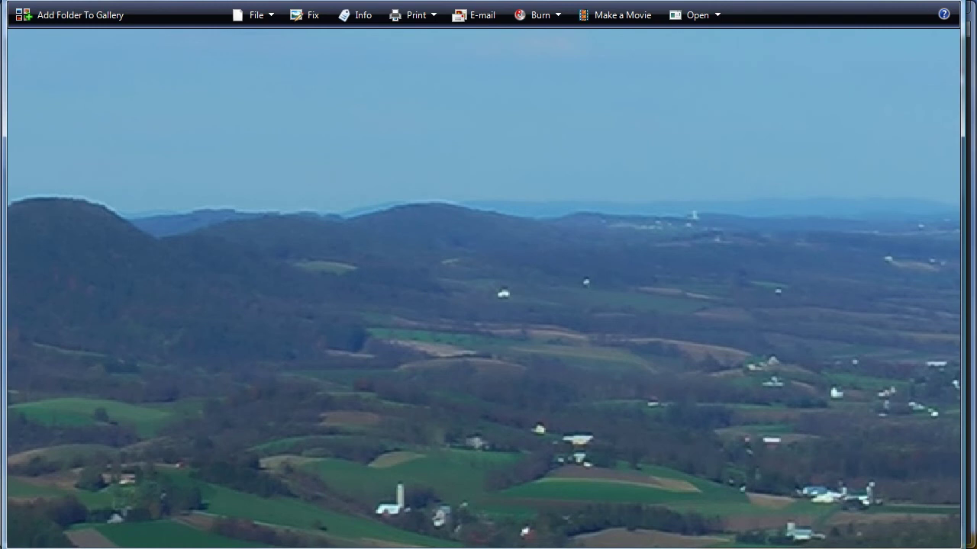
pyautogui.hotkey('alt', 'Tab')
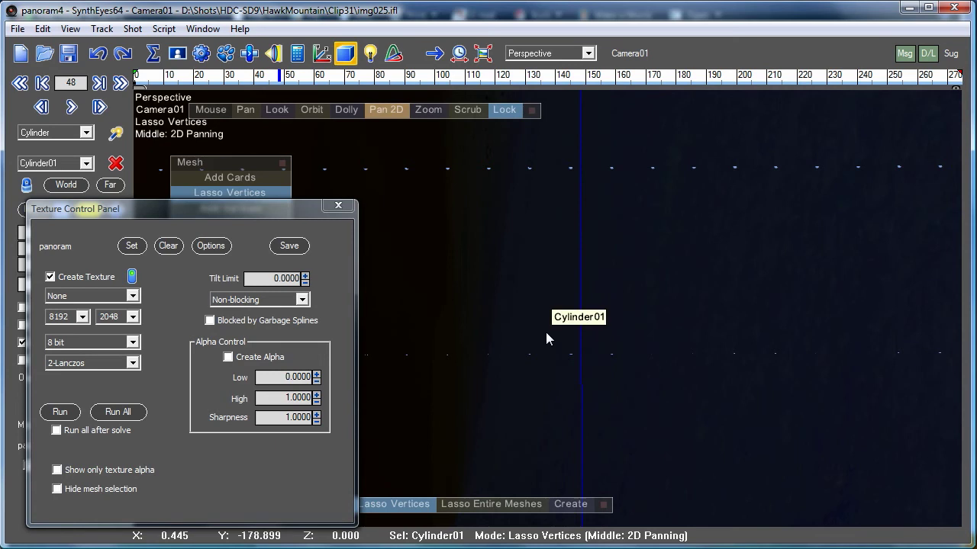
# Enable Hide mesh selection so the forest texture shows cleanly on Cylinder01.
pyautogui.click(57, 489)
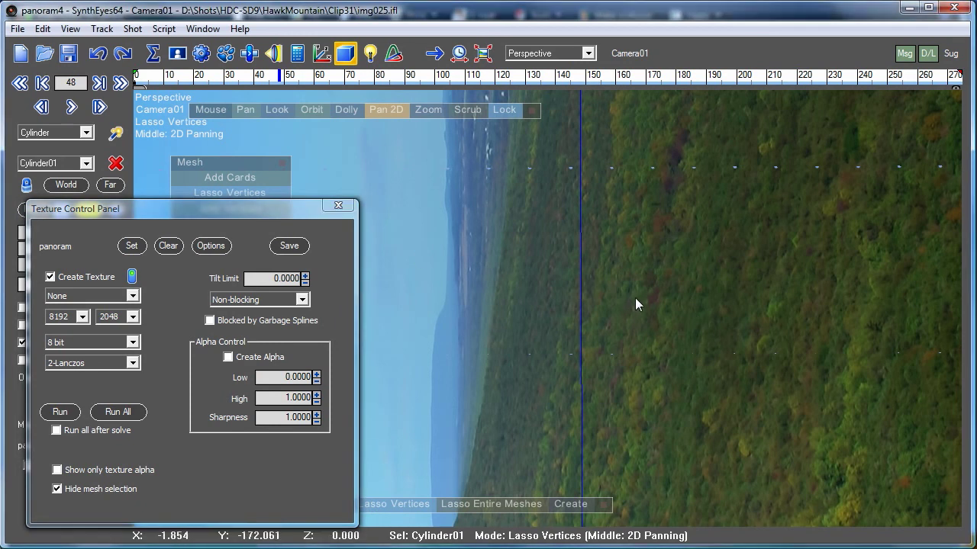
# Lock the viewport to the camera view and shift the Texture Control Panel right.
pyautogui.moveTo(625, 120); pyautogui.dragTo(628, 116, button='middle')
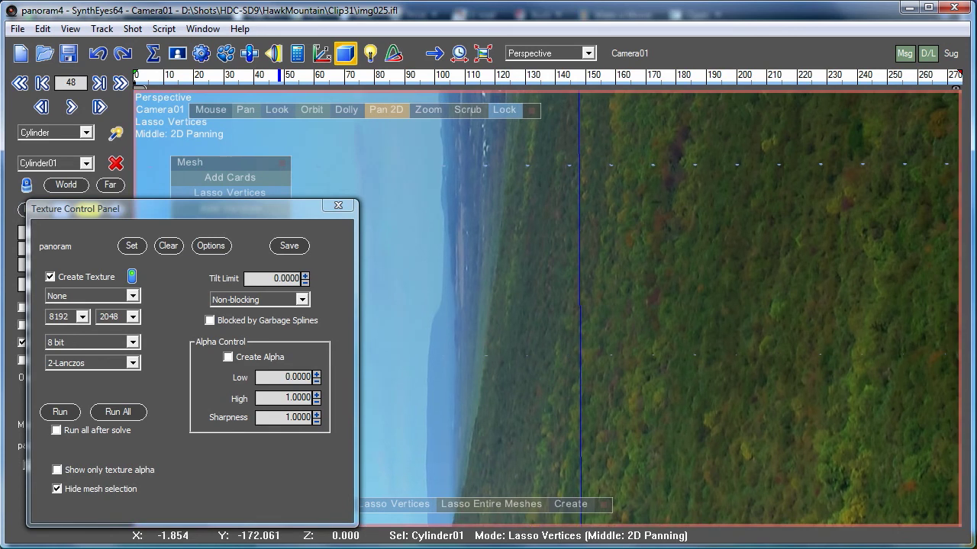
pyautogui.click(504, 110)
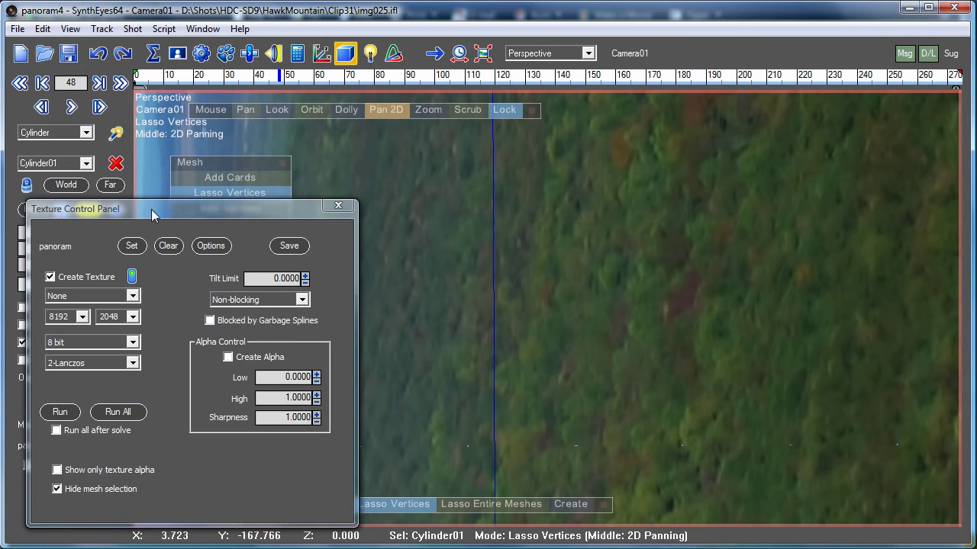
pyautogui.moveTo(152, 214); pyautogui.dragTo(178, 212)
# Toggle the cylinder mesh on and off while zooming into the forest, leaving it visible.
pyautogui.click(29, 212)
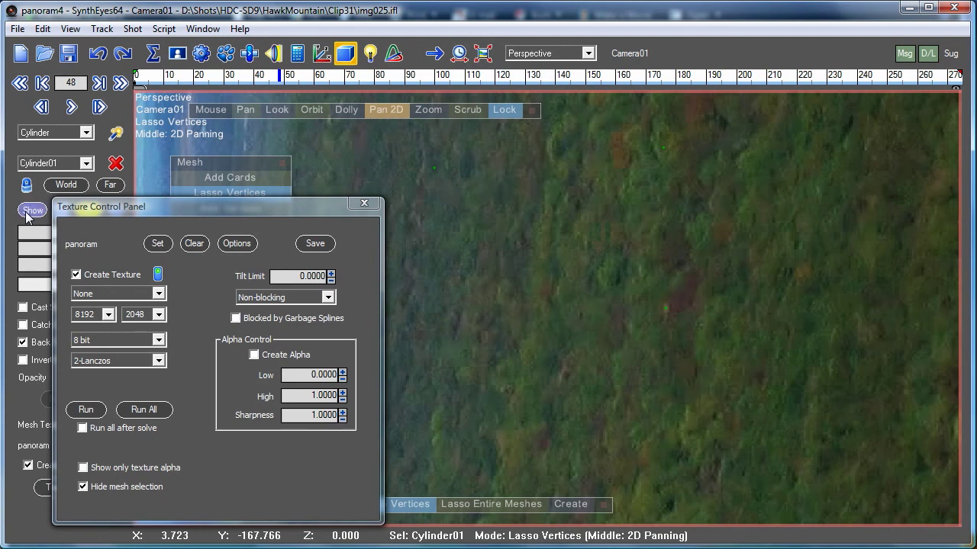
pyautogui.click(31, 210)
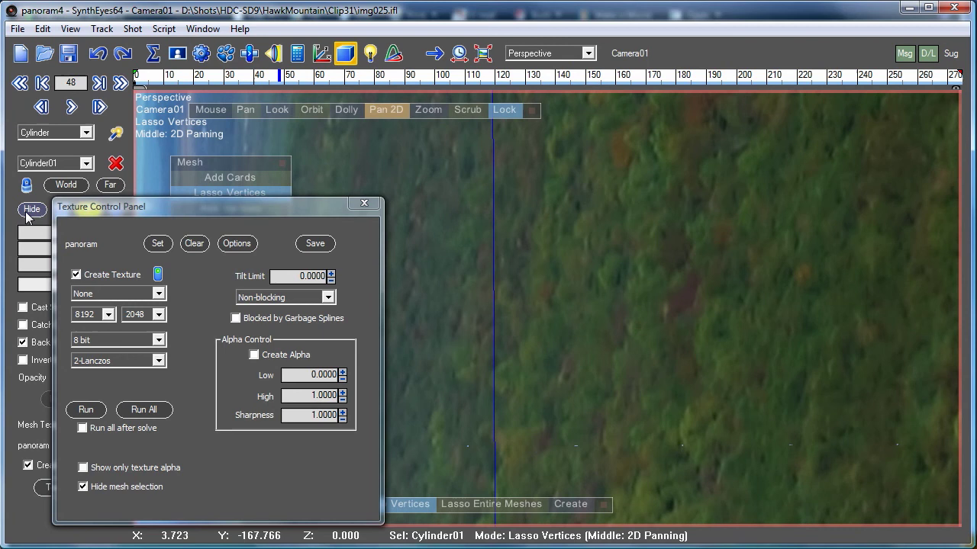
pyautogui.click(31, 210)
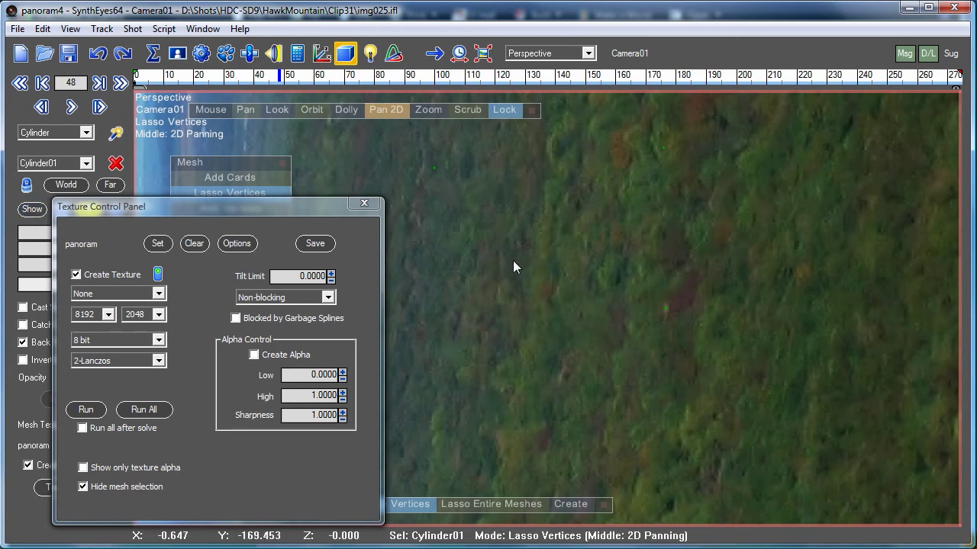
pyautogui.scroll(3, 626, 248)
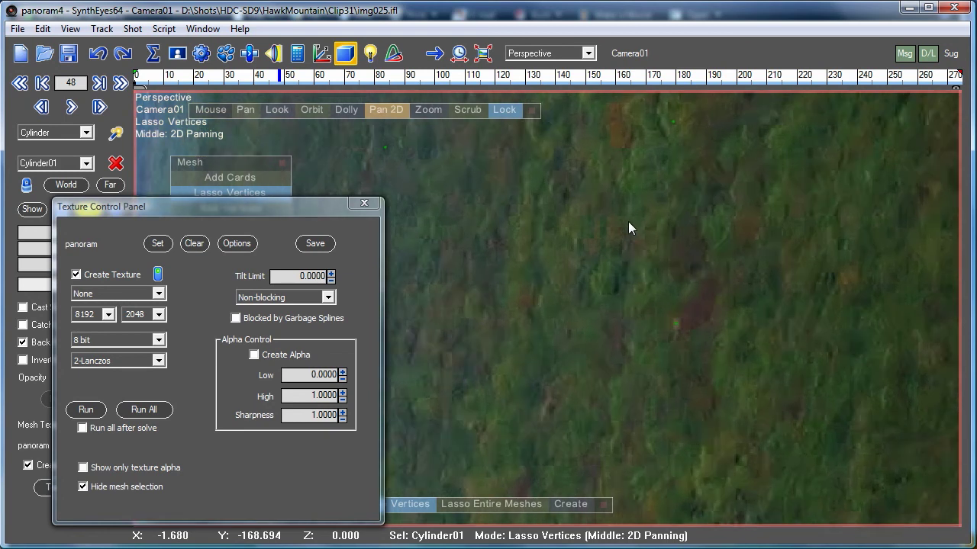
pyautogui.click(30, 210)
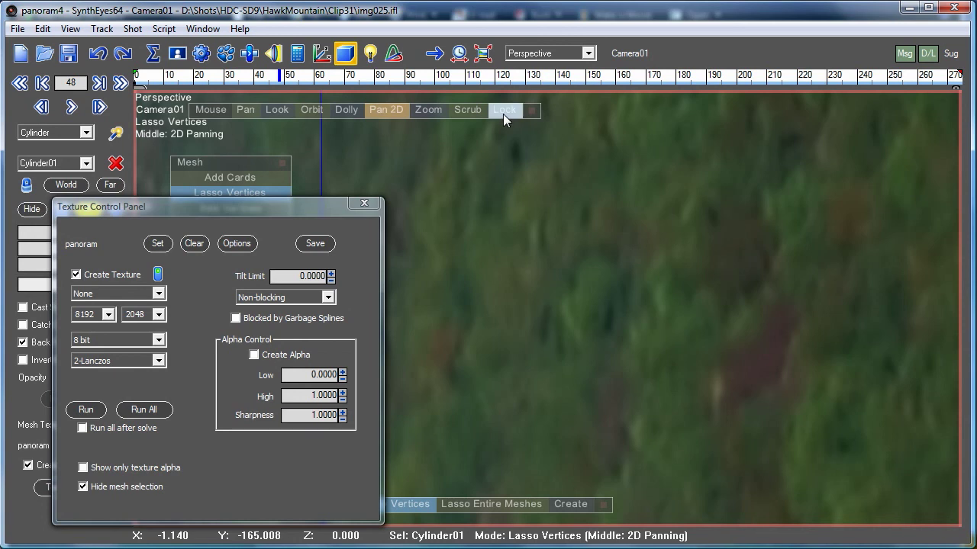
# Release the camera lock, return to dolly navigation, and clear the edit mesh.
pyautogui.press('l')
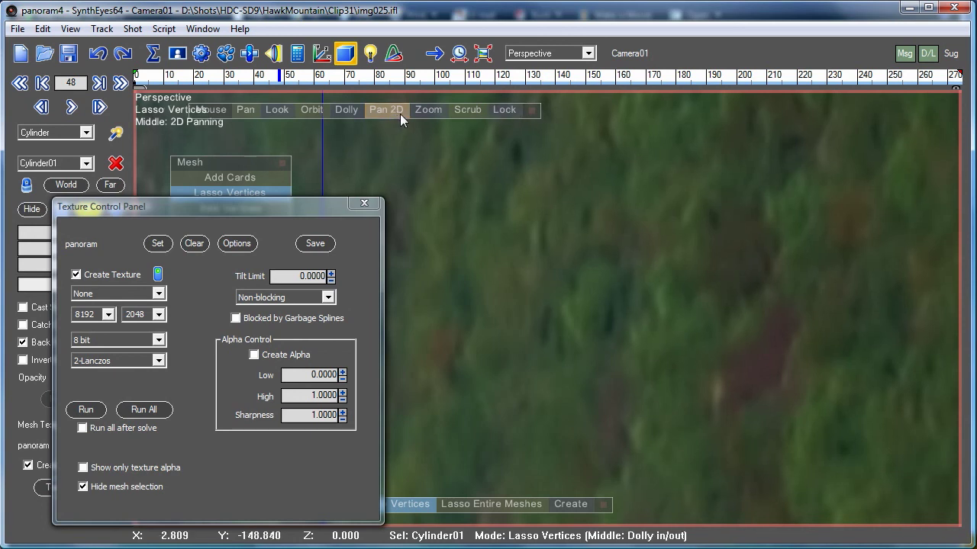
pyautogui.press('Escape')
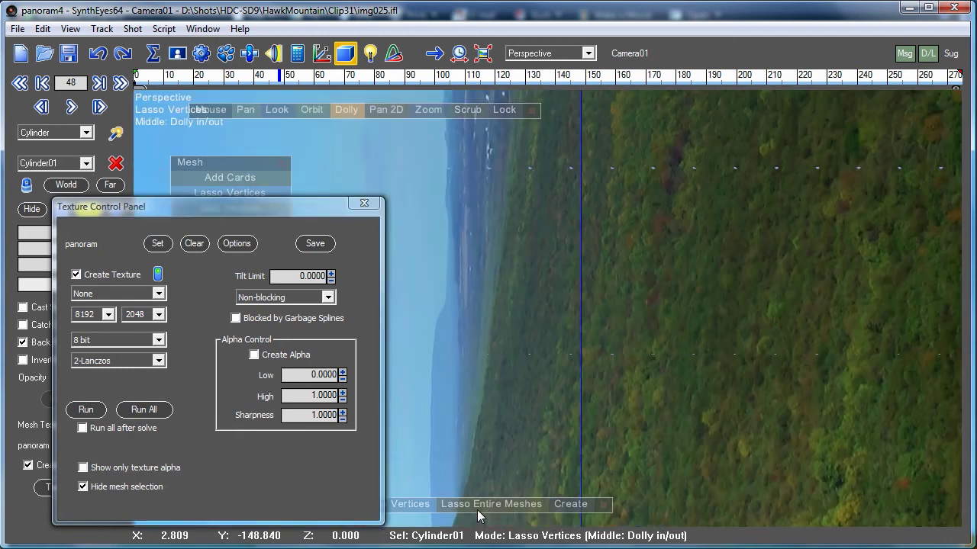
pyautogui.rightClick(553, 214)
pyautogui.click(618, 379)
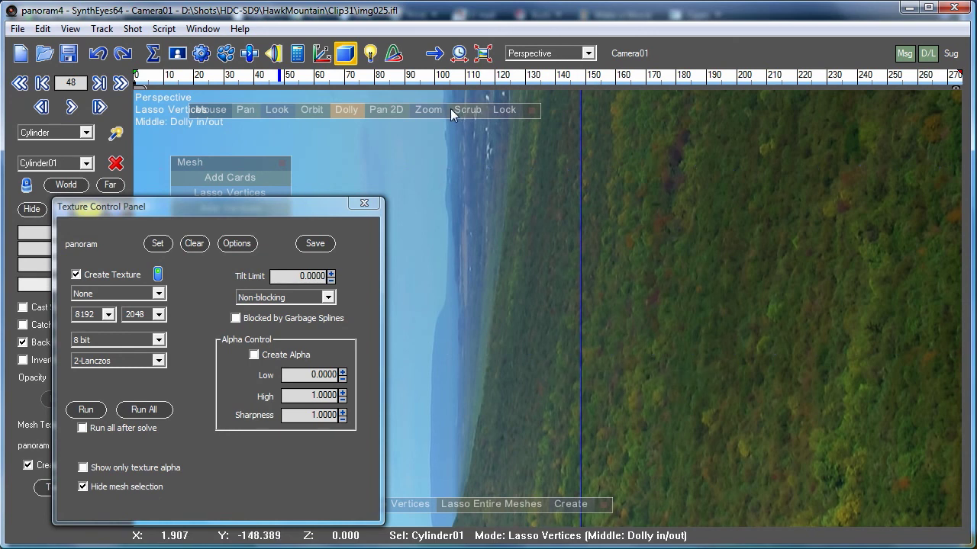
# Frame the view on the selected cylinder and orbit to see its textured arc from above.
pyautogui.rightClick(447, 156)
pyautogui.click(506, 202)
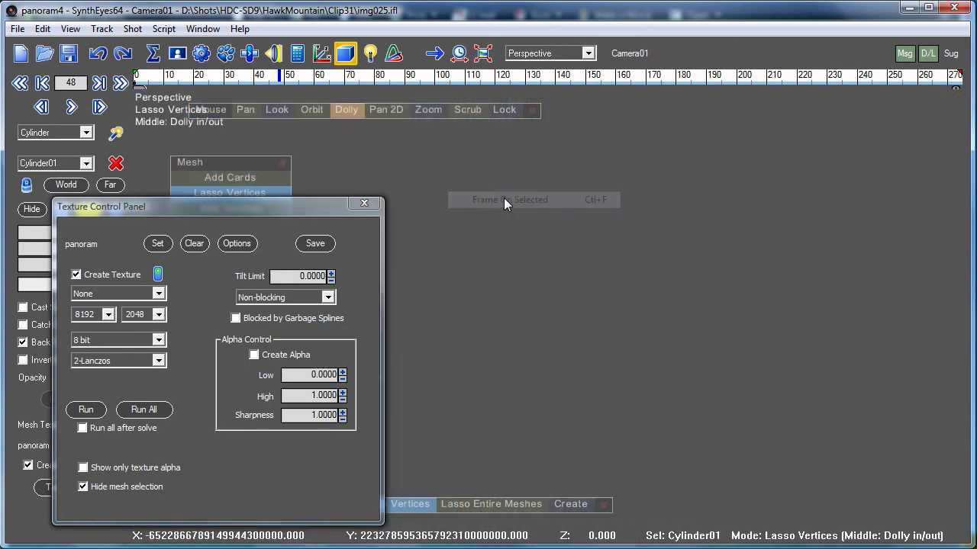
pyautogui.rightClick(506, 183)
pyautogui.click(542, 227)
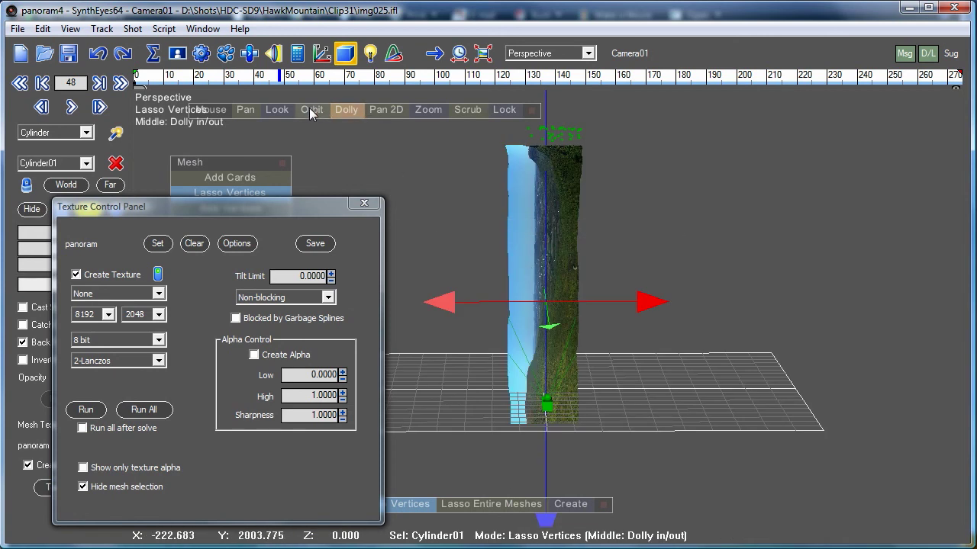
pyautogui.moveTo(309, 107)
pyautogui.mouseDown()
pyautogui.moveTo(698, 183)
pyautogui.moveTo(973, 300)
pyautogui.moveTo(976, 335)
pyautogui.moveTo(745, 109)
pyautogui.moveTo(795, 296)
pyautogui.moveTo(288, 119)
pyautogui.moveTo(653, 198)
pyautogui.moveTo(833, 335)
pyautogui.moveTo(506, 399)
pyautogui.moveTo(410, 203)
pyautogui.moveTo(623, 204)
pyautogui.moveTo(636, 177)
pyautogui.mouseUp()
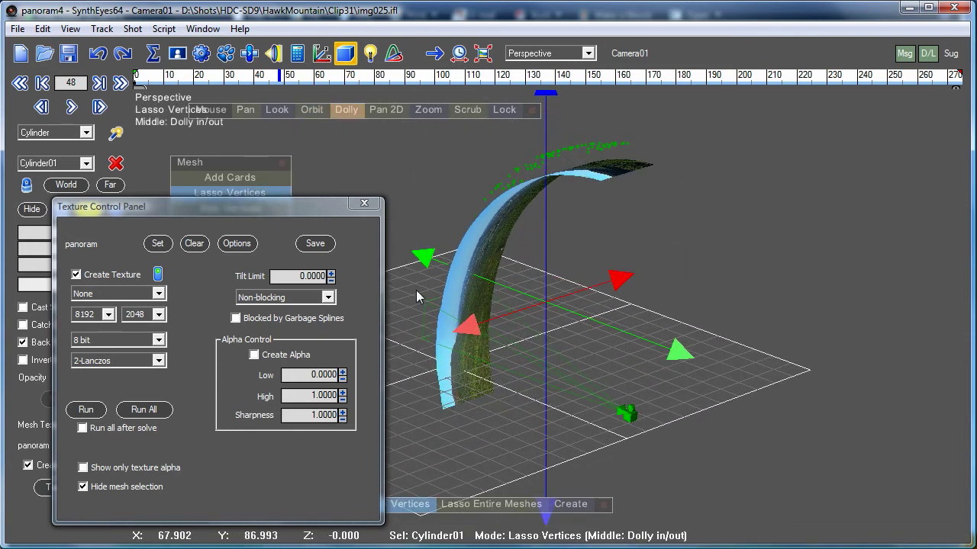